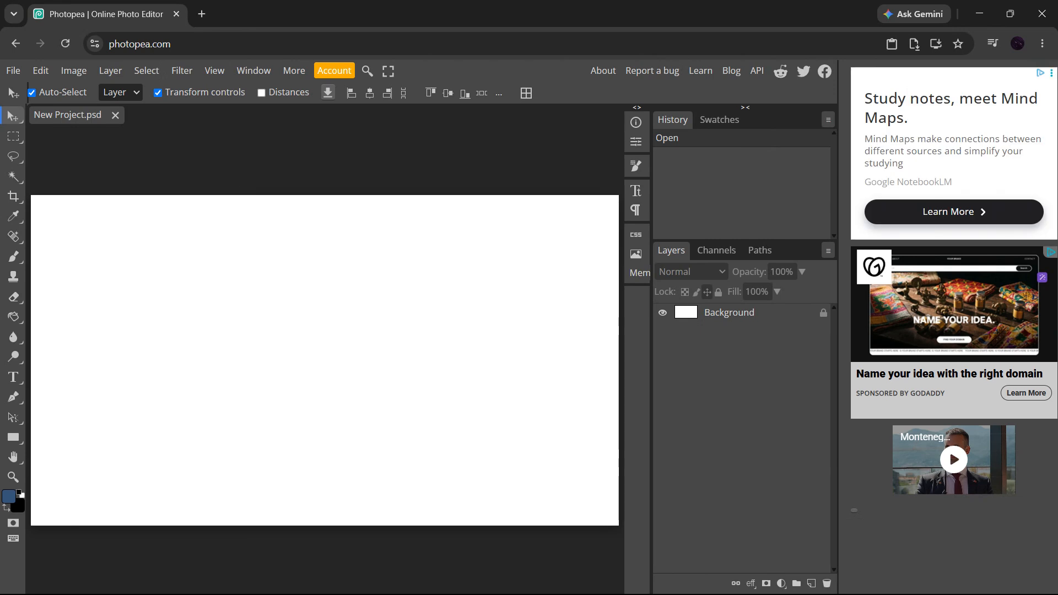
Step: With the Type tool, add the text "PHOTOPEA" on the canvas, reposition it while typing, and commit it
key(t)
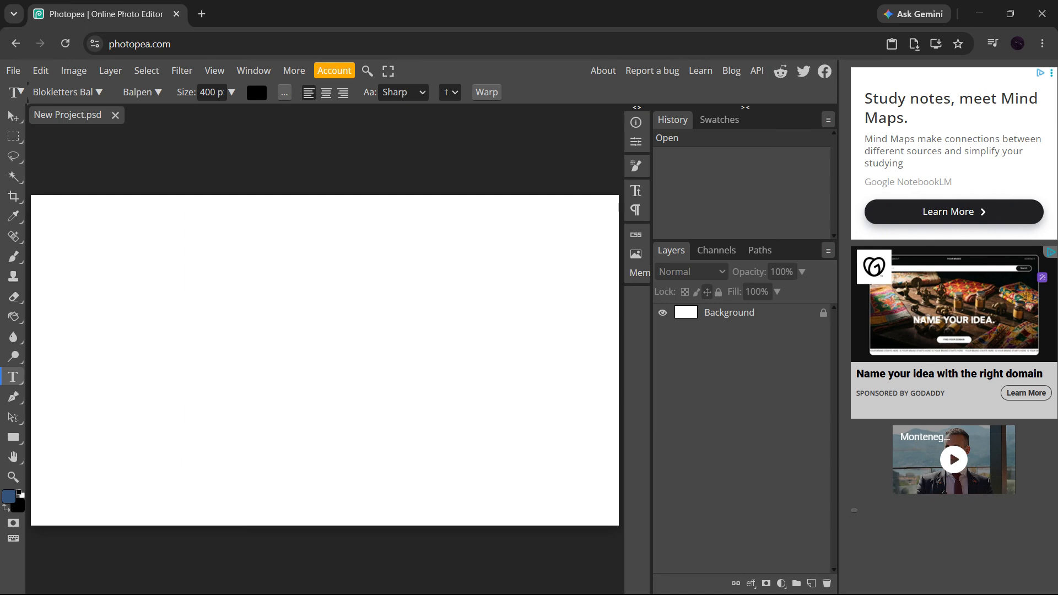
click(202, 348)
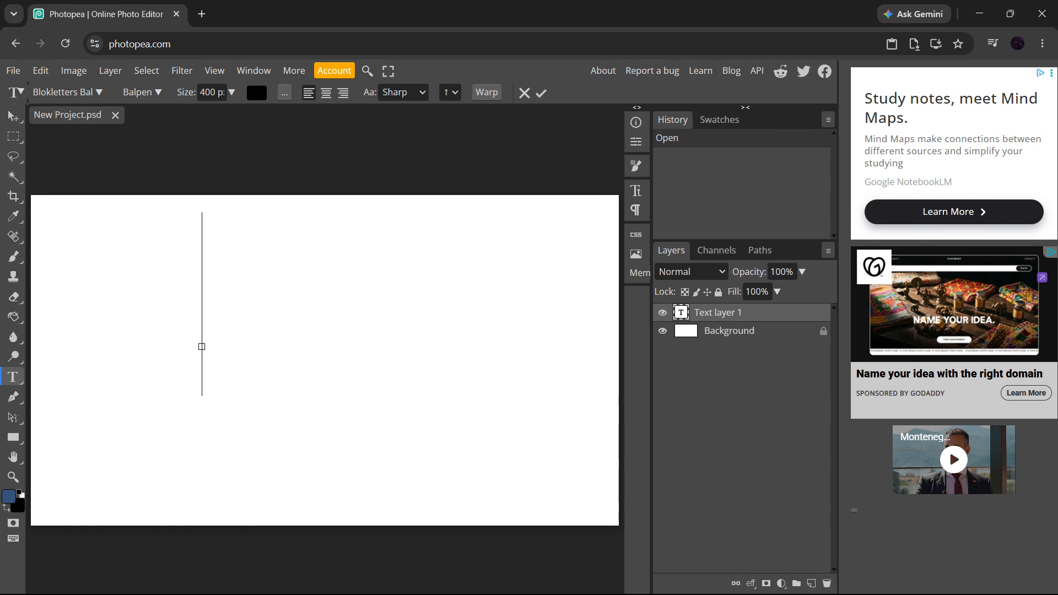
text(PHO)
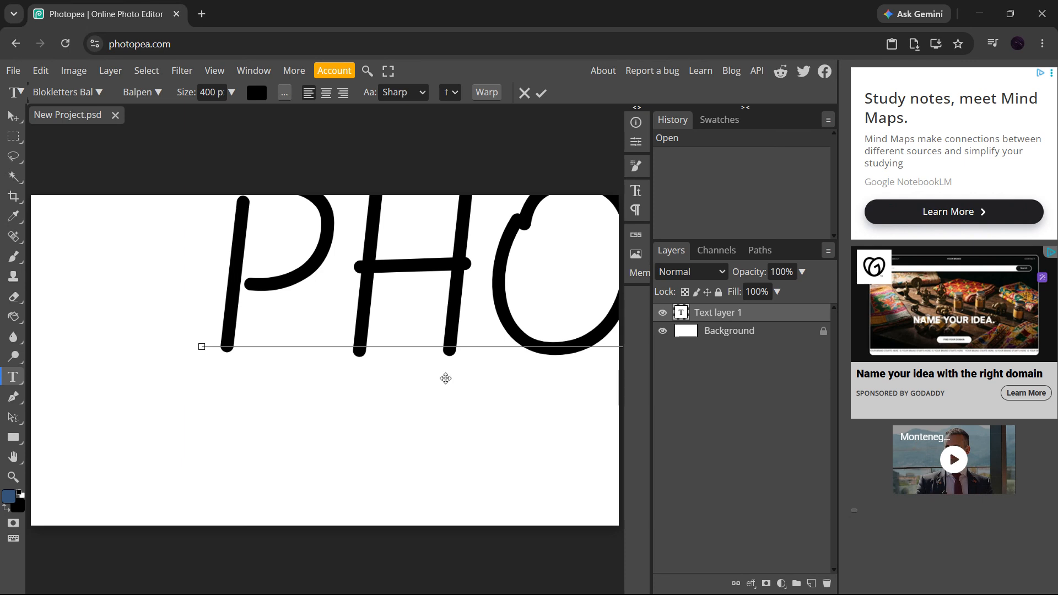
drag(478, 377, 162, 456)
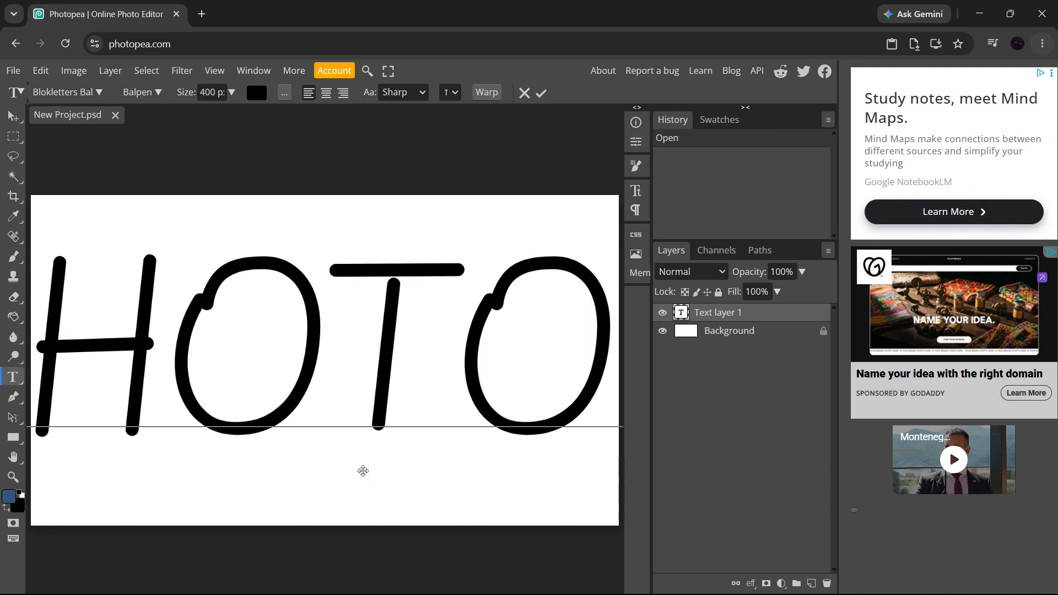
key(ctrl+Return)
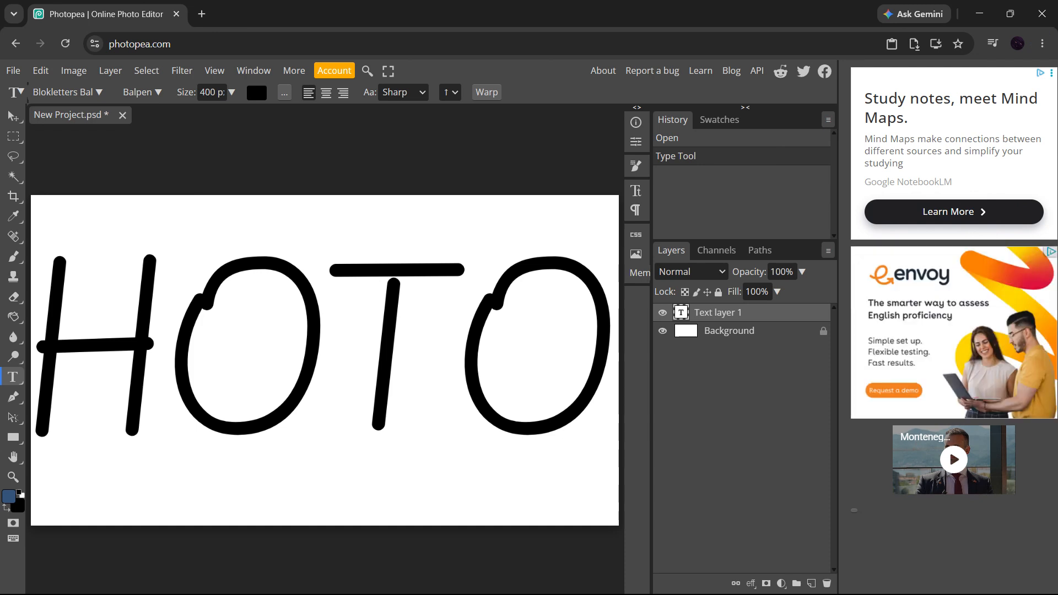
Step: Select all of the text and change its font to Bodoni Moda
scroll(292, 345, down, 3)
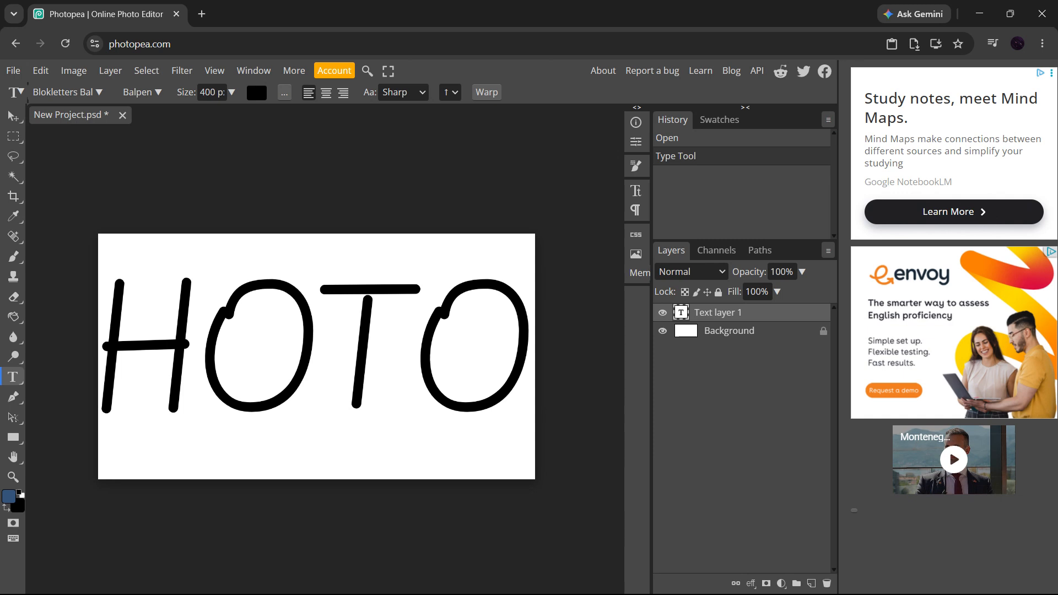
click(315, 352)
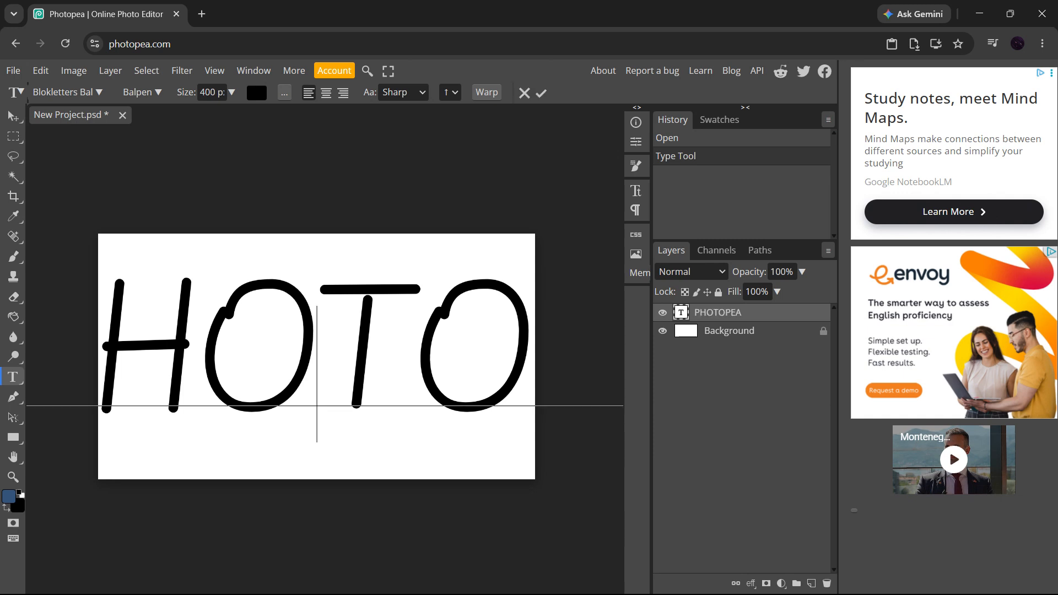
key(ctrl+a)
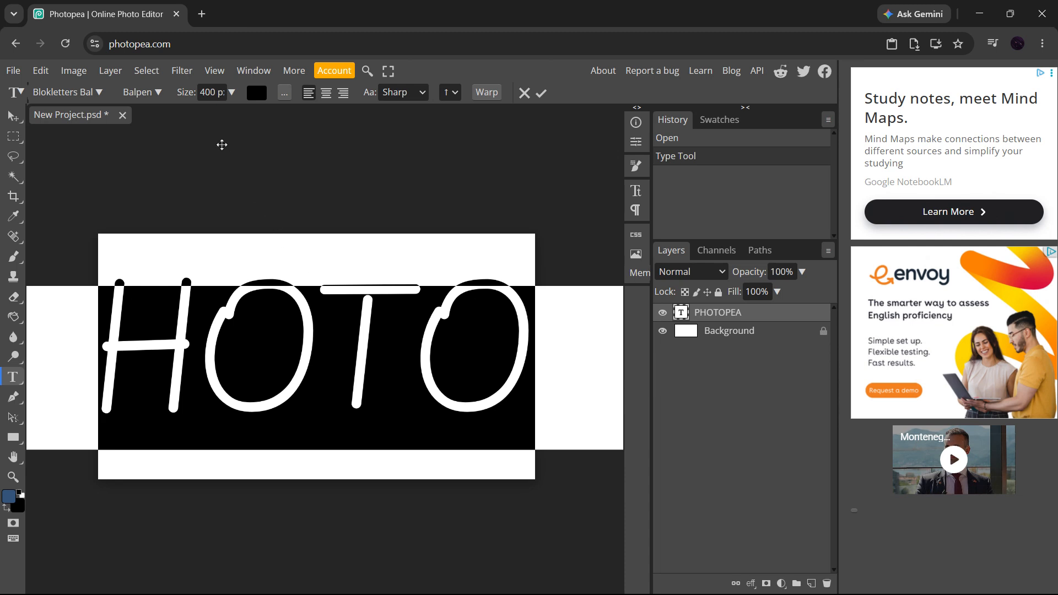
click(78, 93)
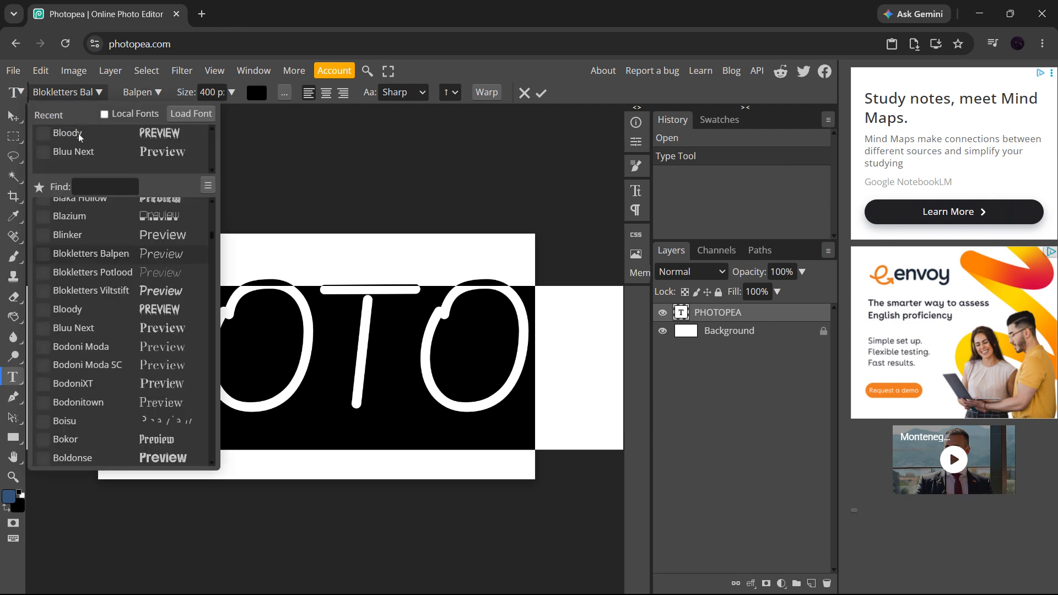
click(97, 92)
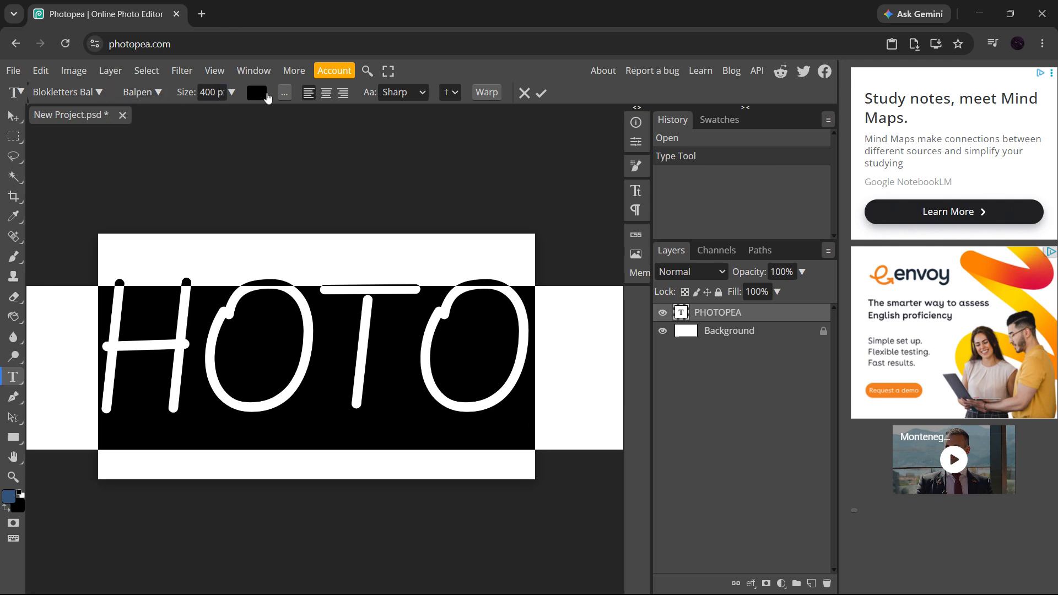
click(99, 93)
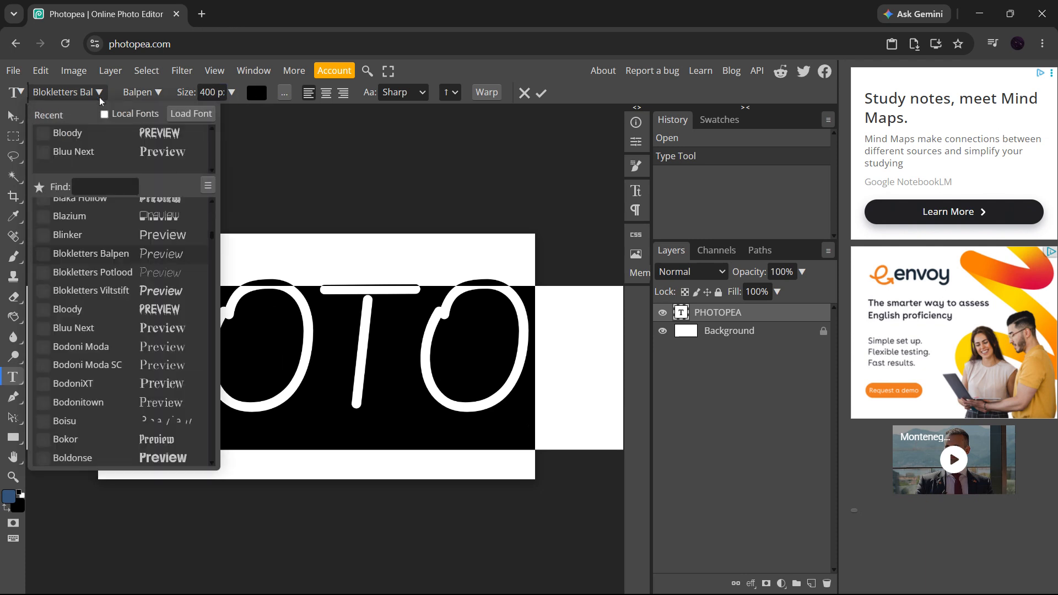
click(104, 350)
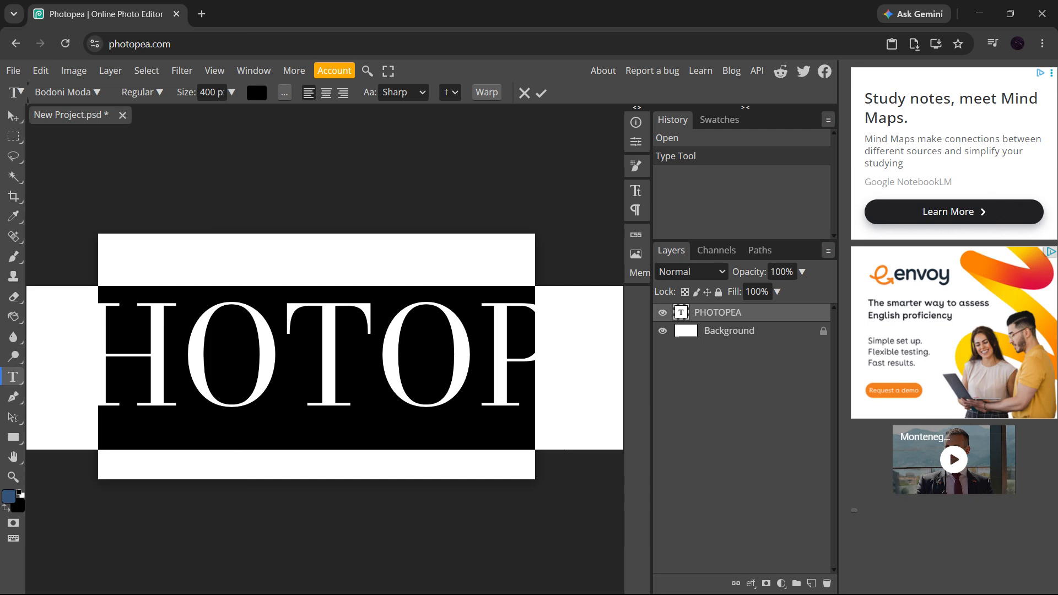
Step: Set the text size to 150 px, keeping the Regular style
click(157, 96)
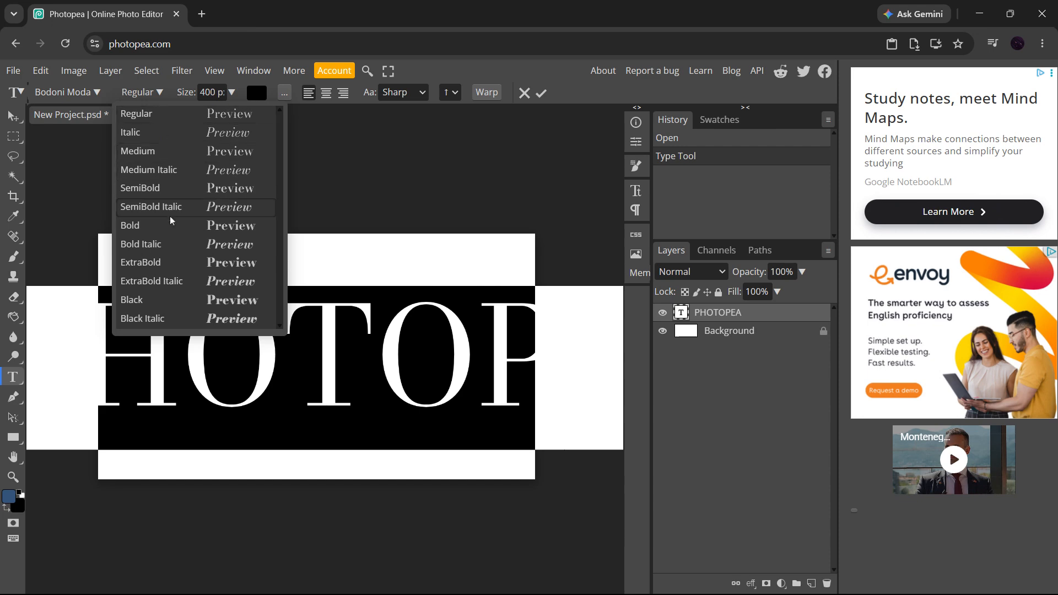
click(233, 92)
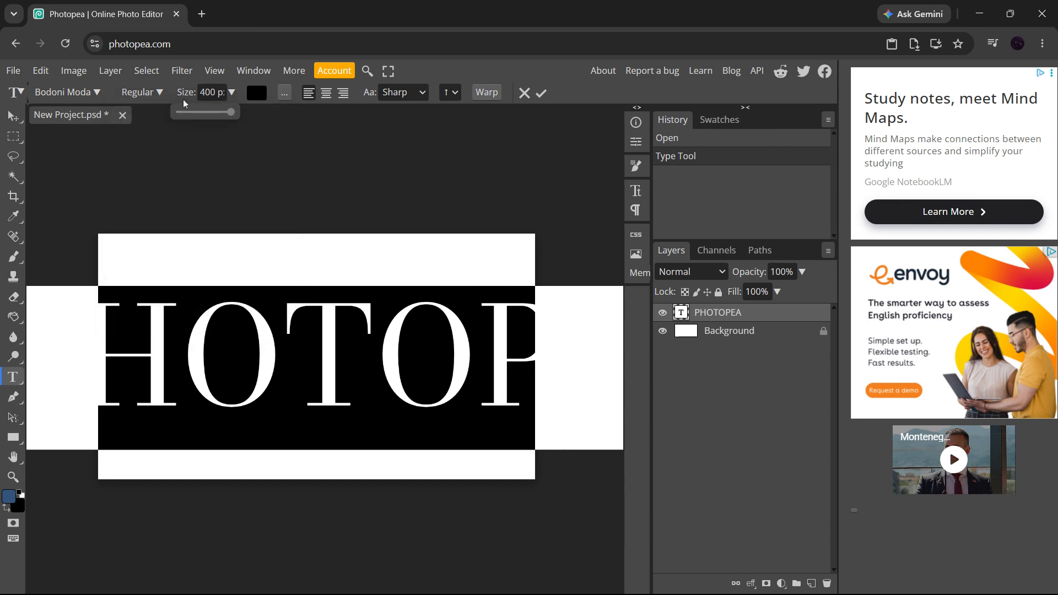
drag(231, 112, 245, 118)
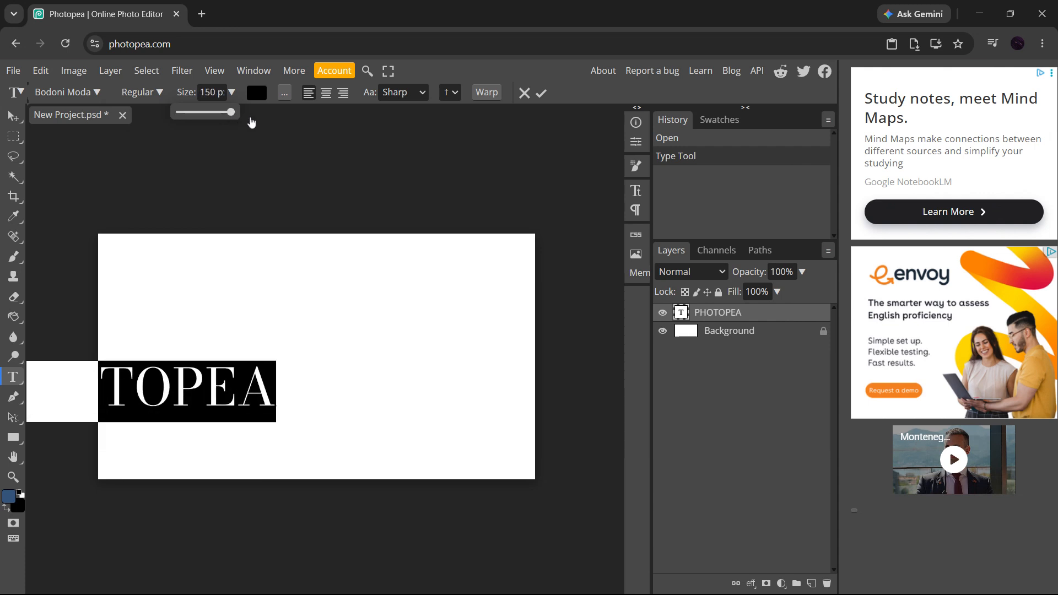
Step: Move the text so it sits near the middle of the canvas
click(224, 359)
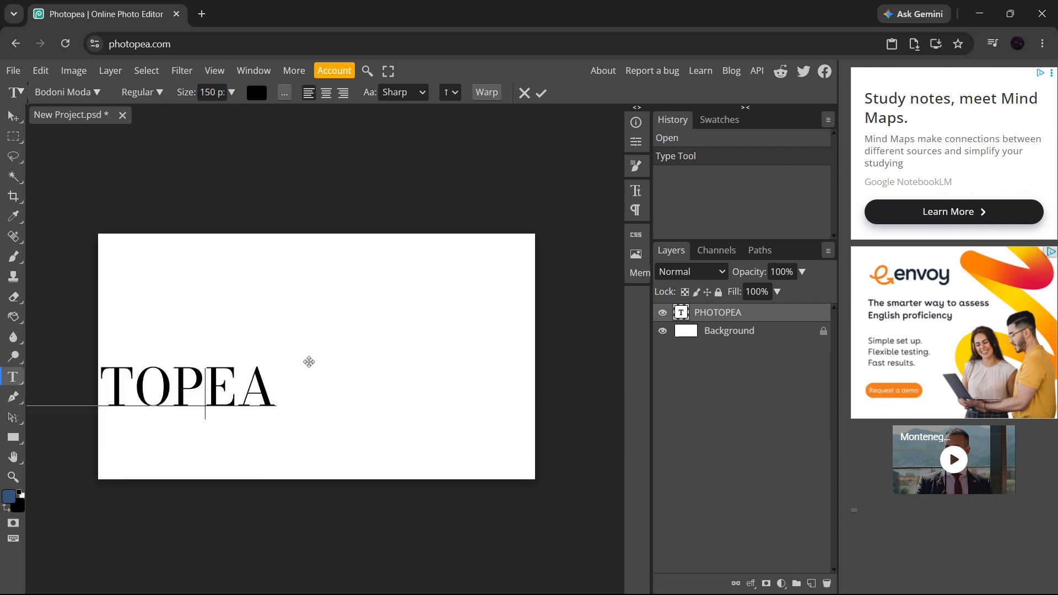
drag(321, 361, 487, 322)
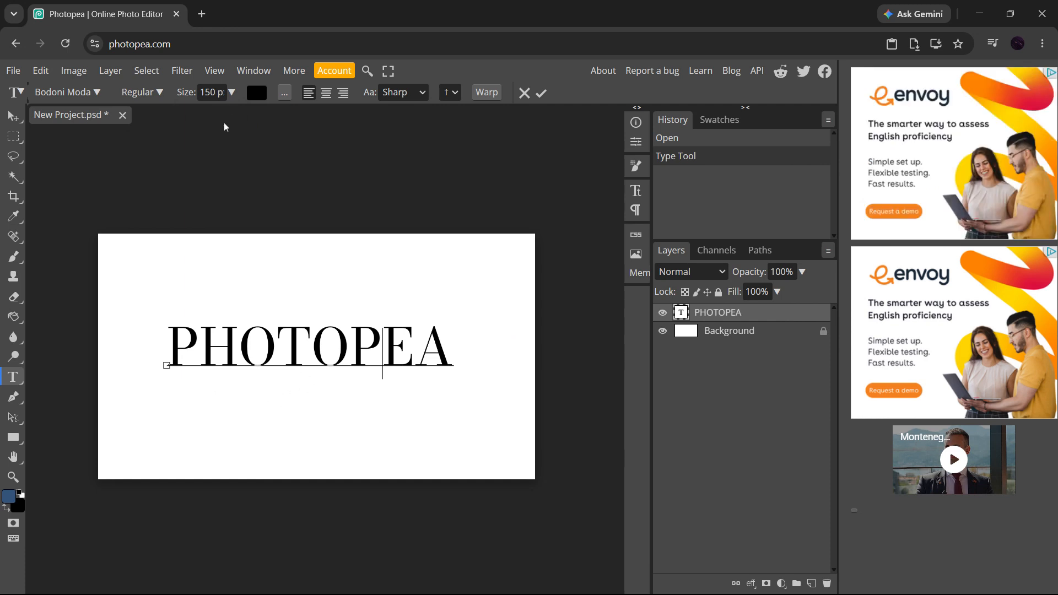
Step: Select all the text, set its color to a golden yellow in the Color Picker, and commit the edit
drag(216, 93, 205, 93)
drag(461, 352, 166, 352)
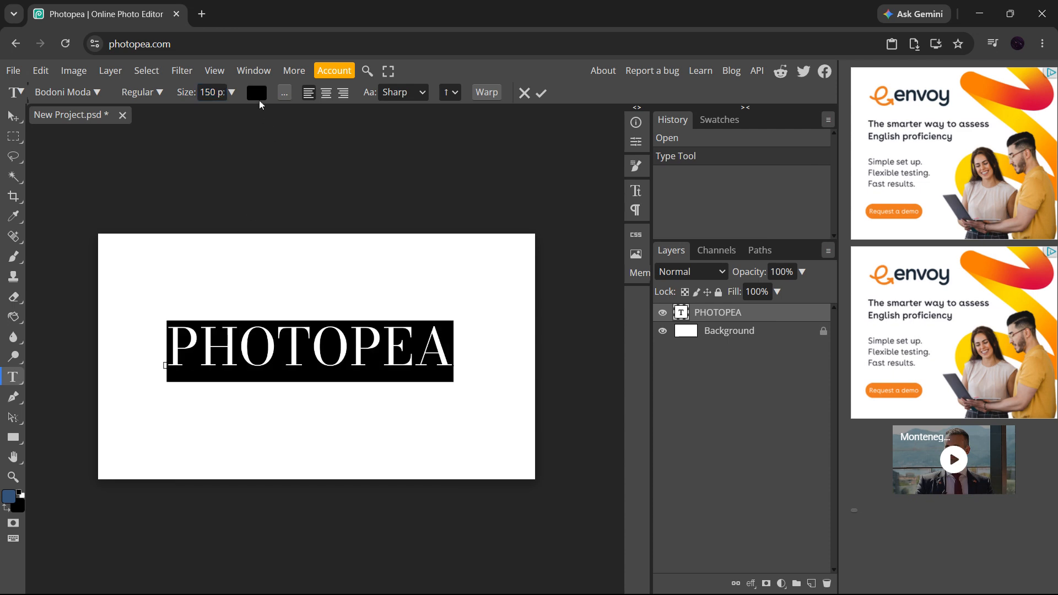
click(258, 98)
drag(224, 177, 638, 129)
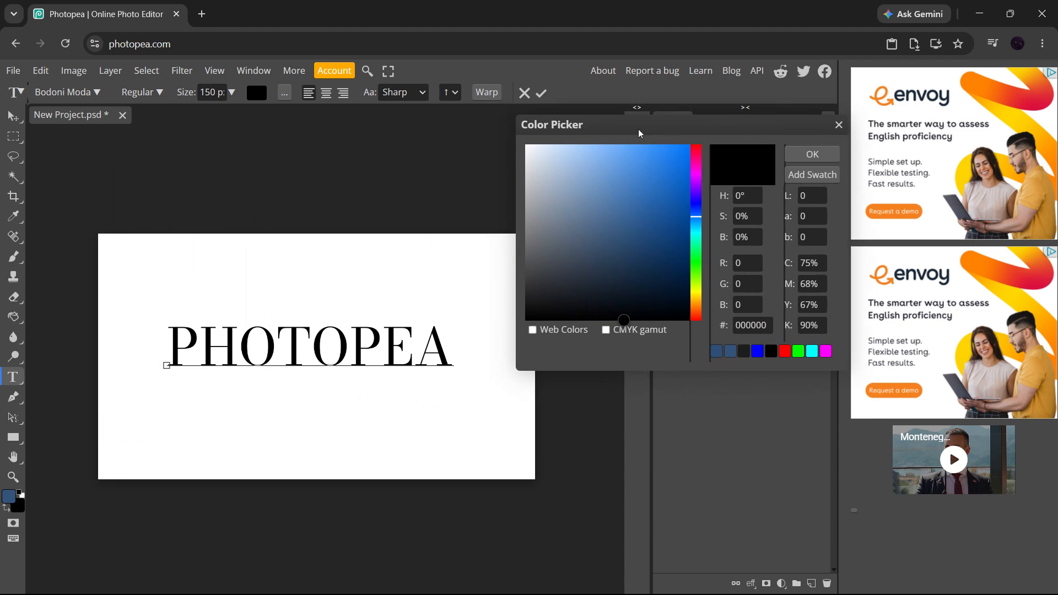
mouse_move(657, 208)
mouse_down()
mouse_move(656, 246)
mouse_move(668, 143)
mouse_up()
drag(692, 216, 700, 297)
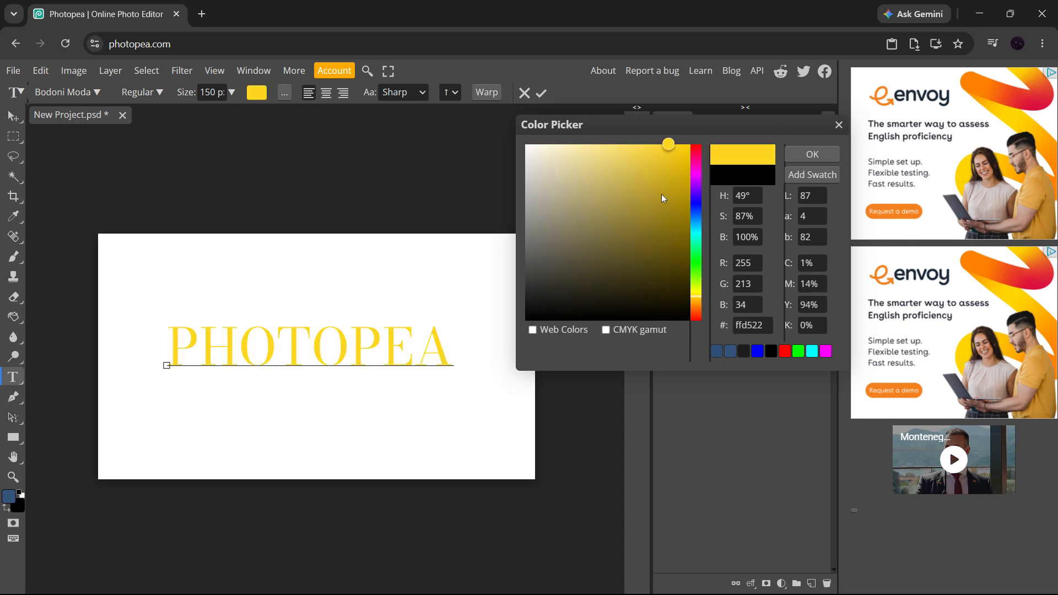
click(689, 184)
click(824, 154)
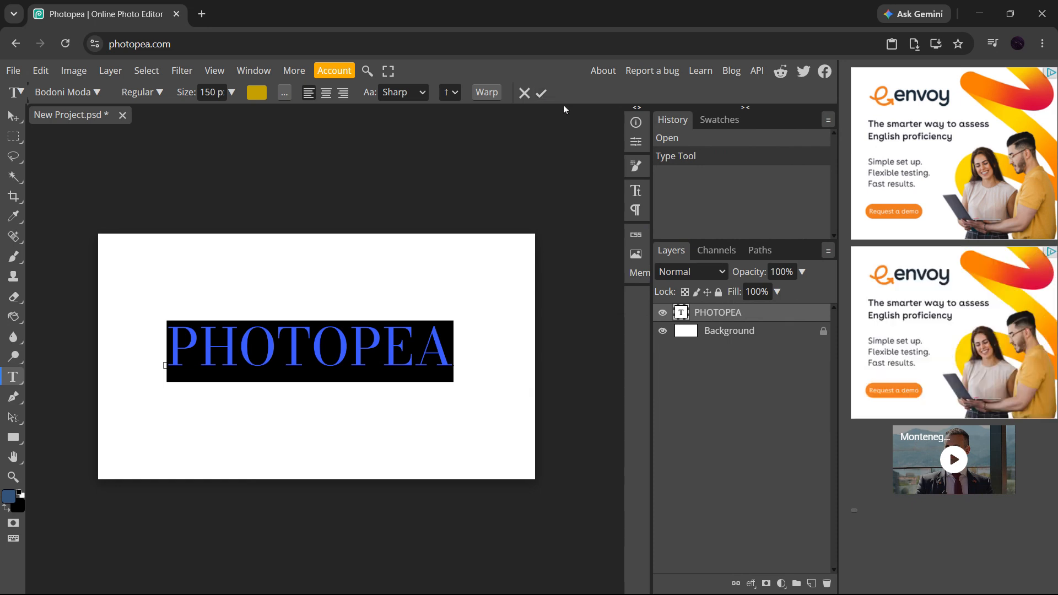
click(541, 92)
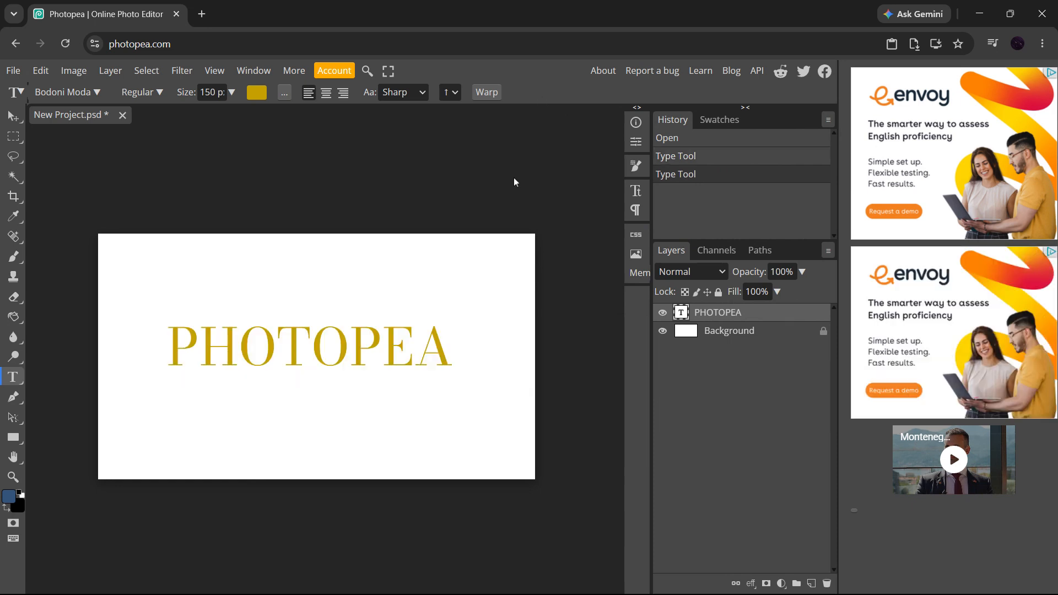
click(456, 357)
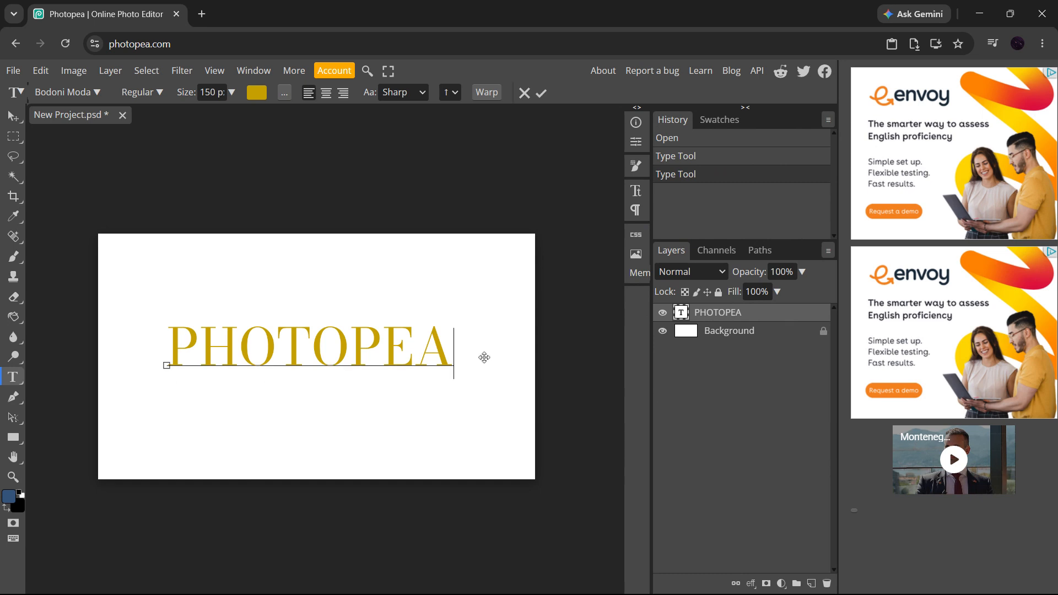
text(v)
key(BackSpace)
click(541, 92)
click(581, 265)
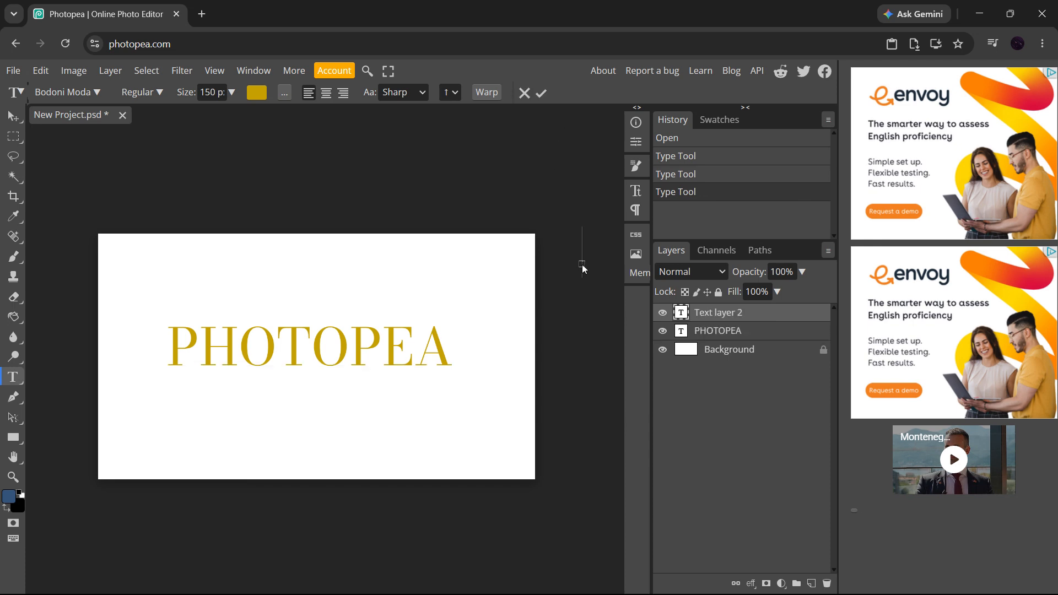
key(Escape)
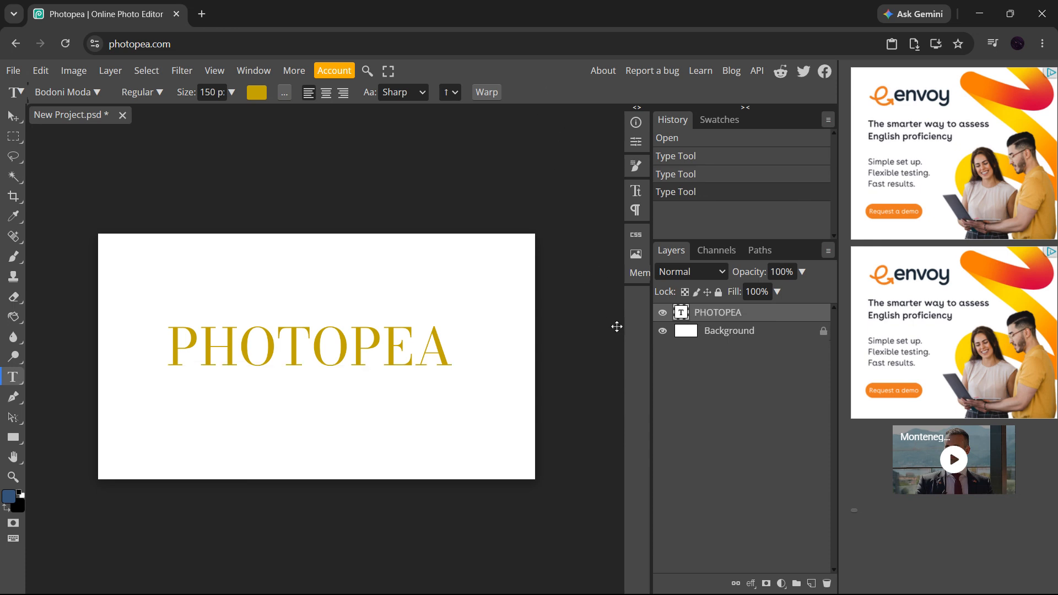
Step: Nudge the PHOTOPEA text slightly down and right with the Move tool
key(v)
mouse_move(367, 351)
mouse_down()
mouse_move(435, 381)
mouse_move(317, 422)
mouse_move(339, 297)
mouse_move(457, 321)
mouse_move(352, 423)
mouse_move(274, 325)
mouse_move(404, 309)
mouse_move(387, 363)
mouse_move(364, 358)
mouse_move(371, 344)
mouse_move(375, 362)
mouse_up()
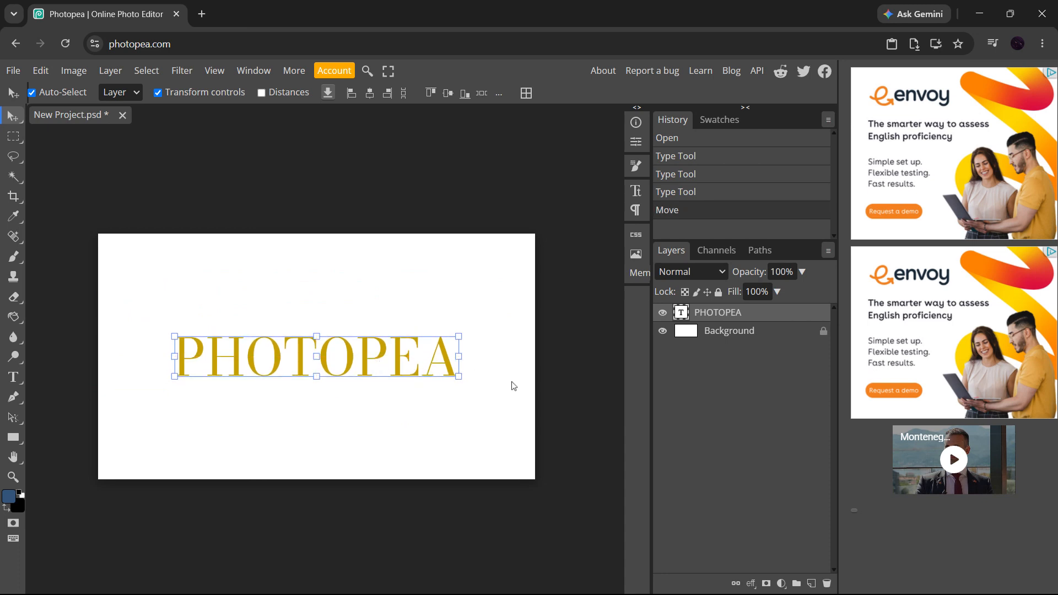
click(586, 393)
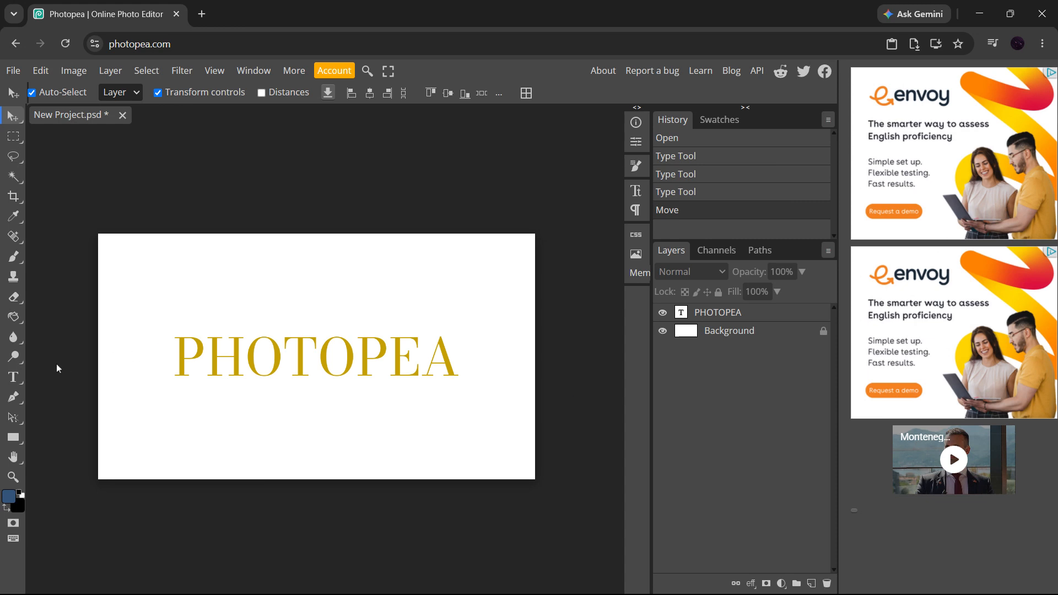
Step: Re-enter the text for editing, select all of it, shift it slightly right, and commit
click(21, 380)
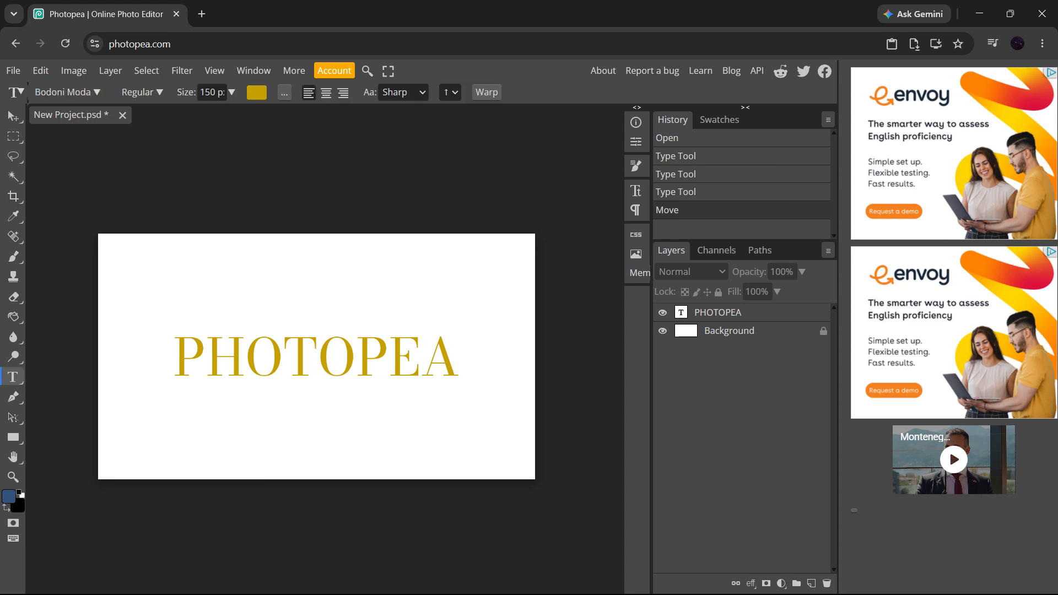
mouse_move(469, 356)
mouse_down()
mouse_move(172, 359)
mouse_move(461, 358)
mouse_up()
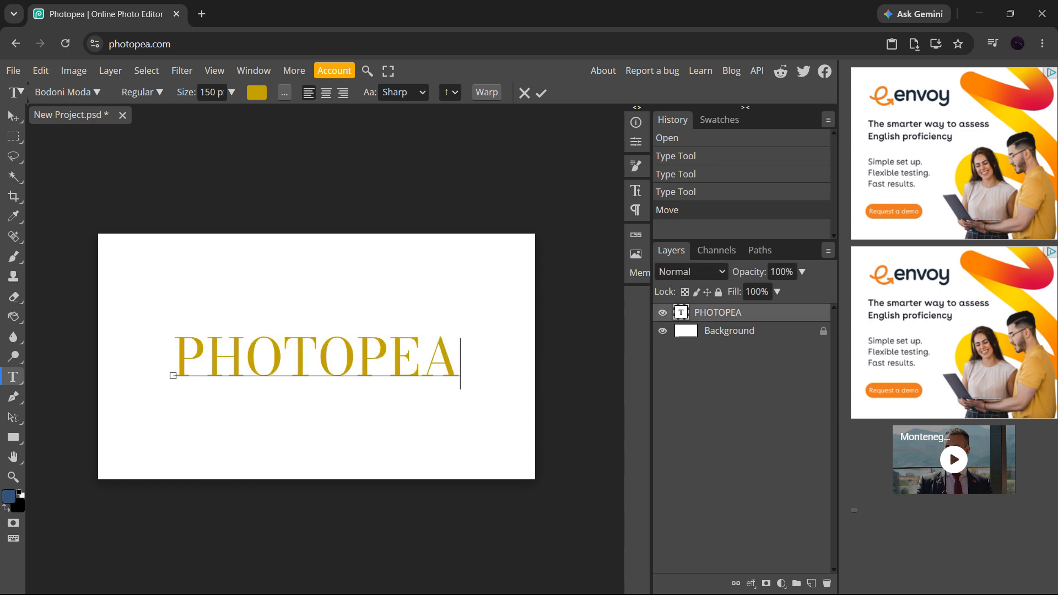
key(ctrl+a)
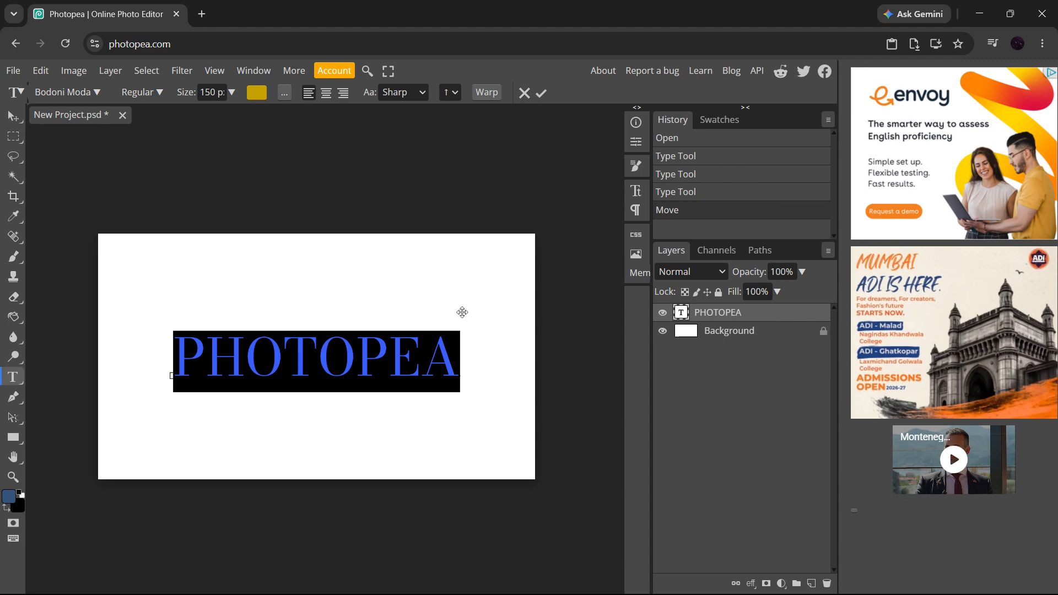
mouse_move(462, 312)
mouse_down()
mouse_move(479, 356)
mouse_move(461, 282)
mouse_move(466, 312)
mouse_up()
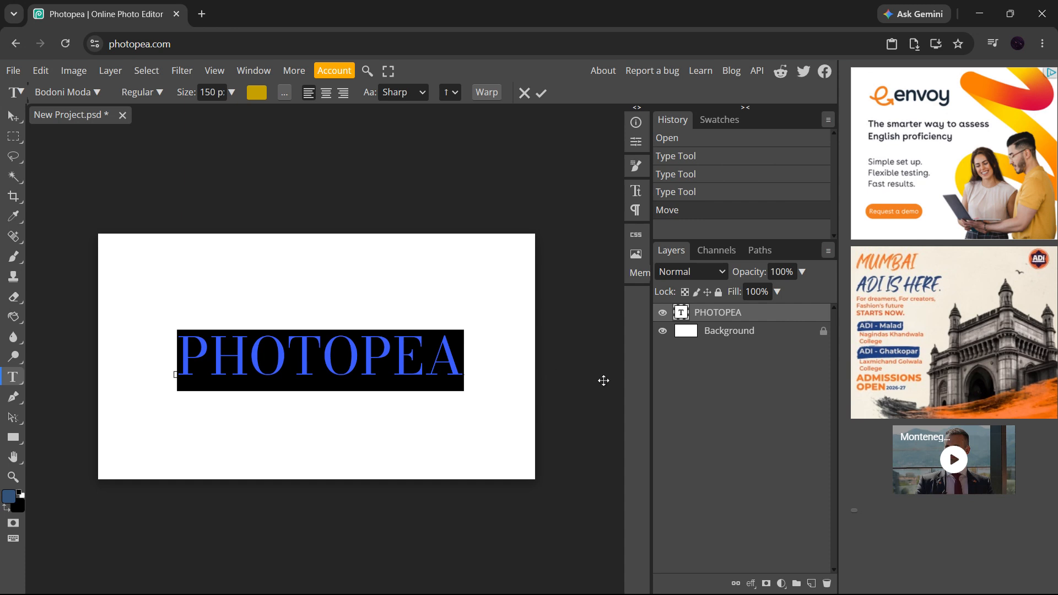
key(ctrl+d)
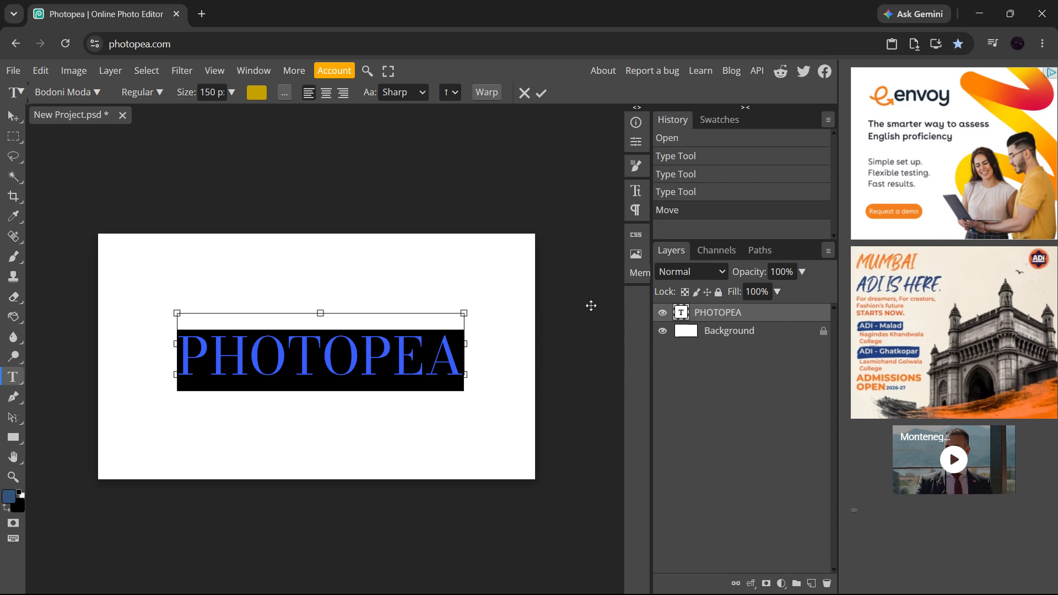
key(ctrl+Return)
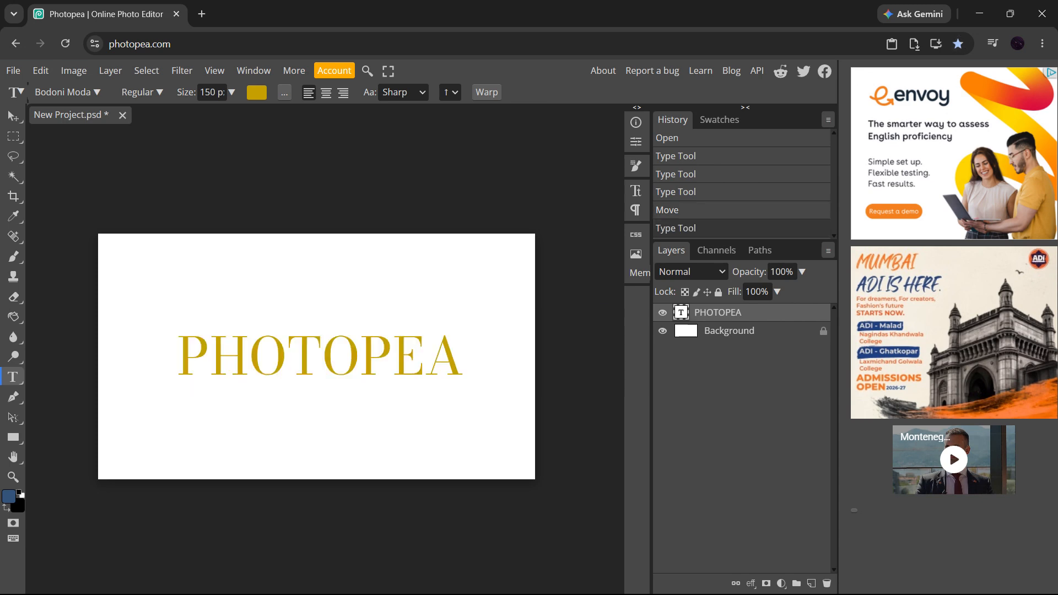